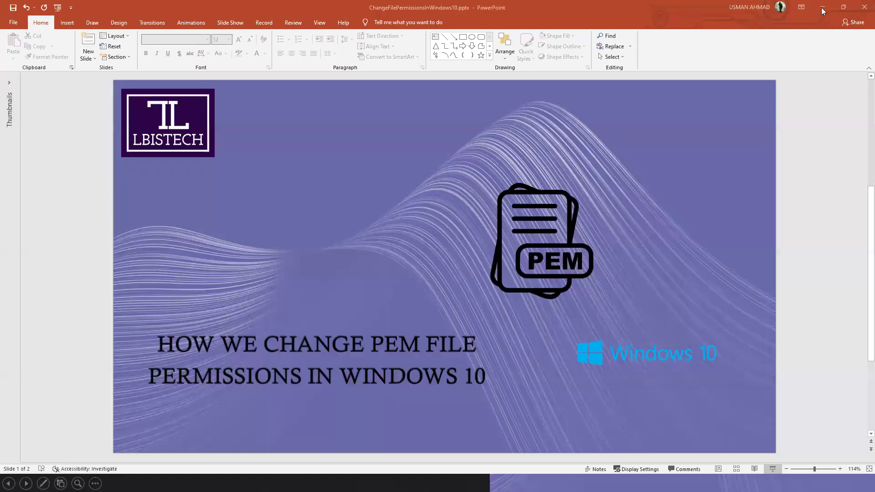
Advance past the PEM file permissions title slide to the cloud tools diagram
key(Page_Down)
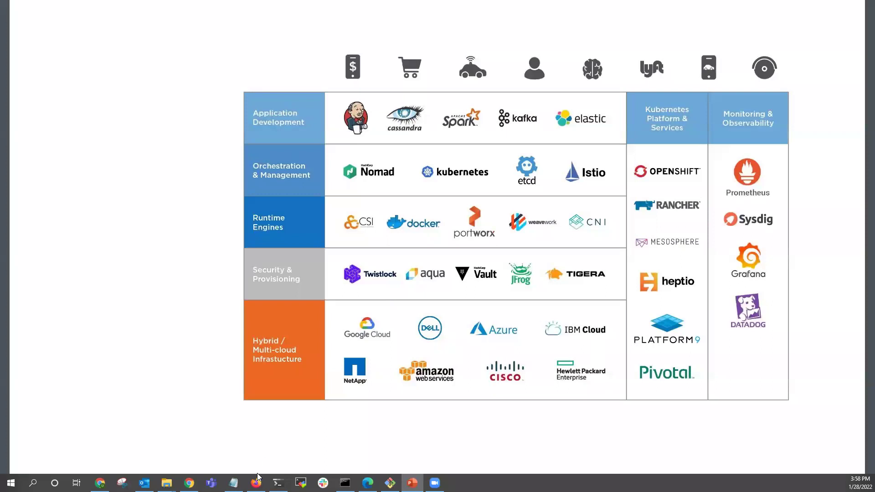
Find and select lb-test-key02 as the key name of the running EC2 instance
click(256, 482)
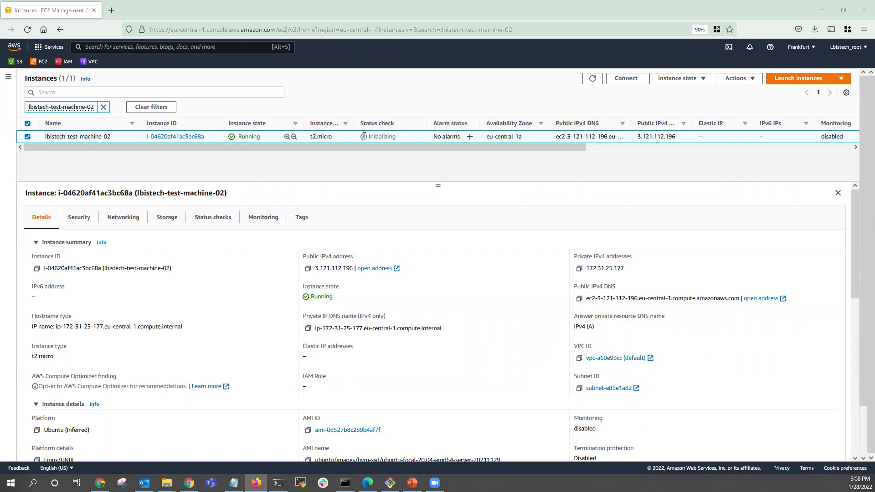
drag(392, 146, 652, 151)
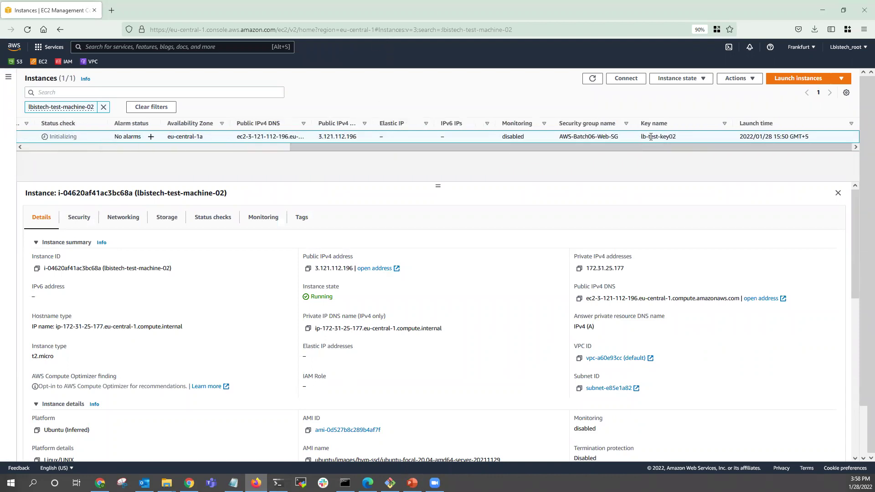
triple_click(650, 136)
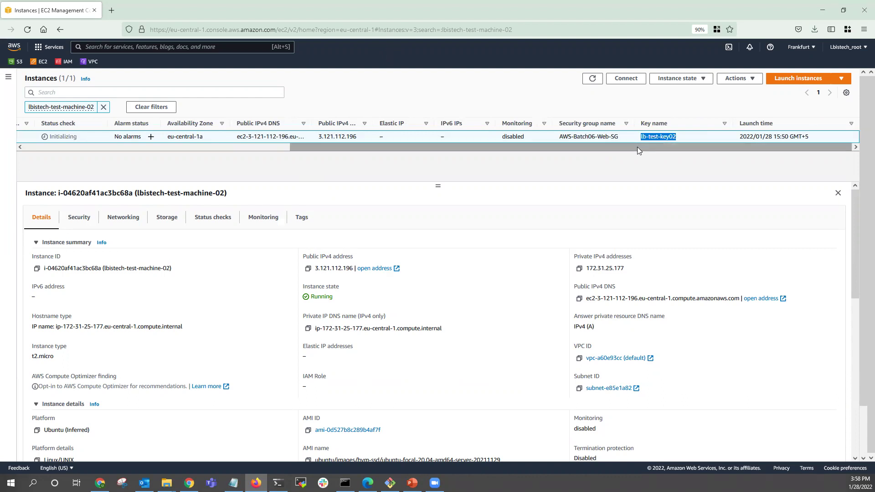
drag(639, 150, 233, 156)
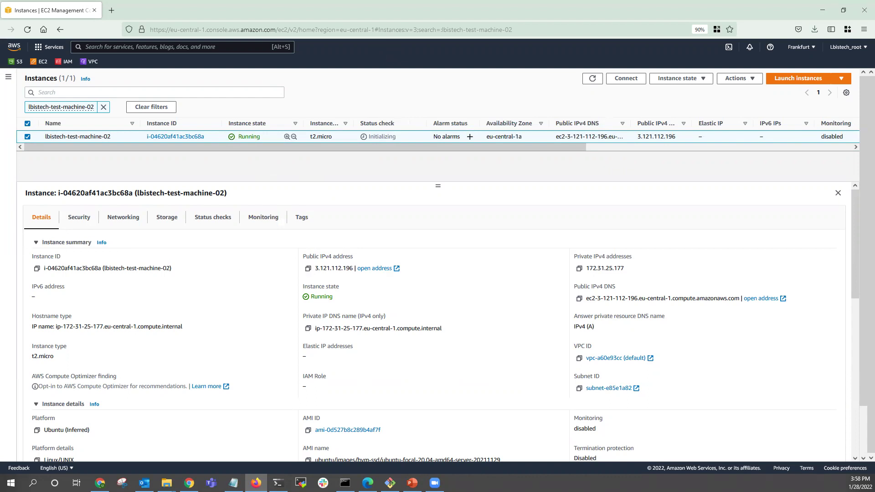
click(167, 483)
Show the Security permissions of lb-test-key02.pem in its Properties dialog
key(alt+Tab)
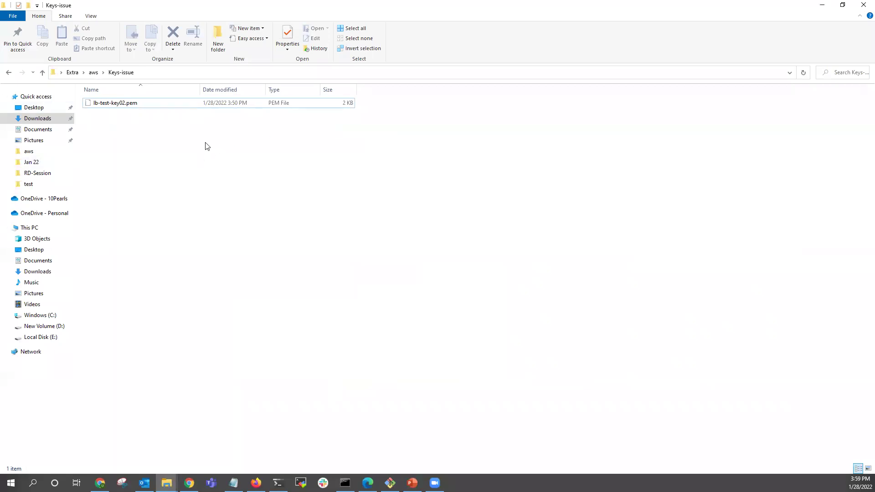
click(168, 107)
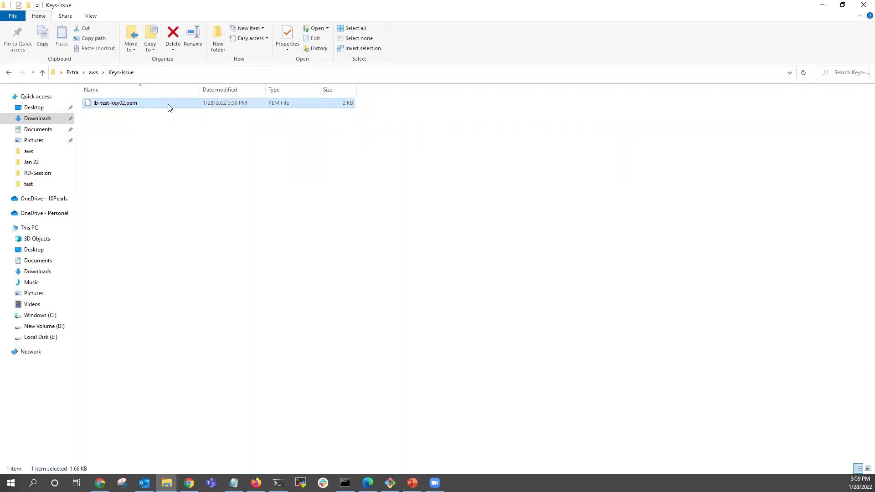
right_click(168, 108)
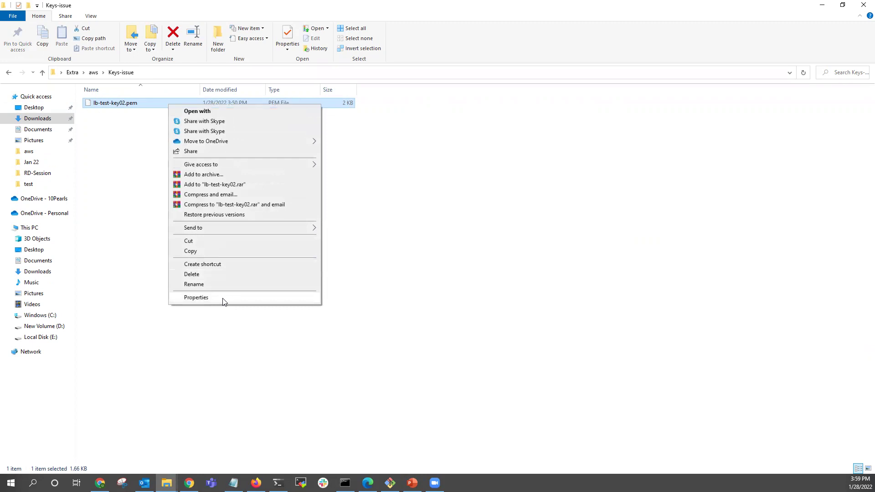
click(196, 297)
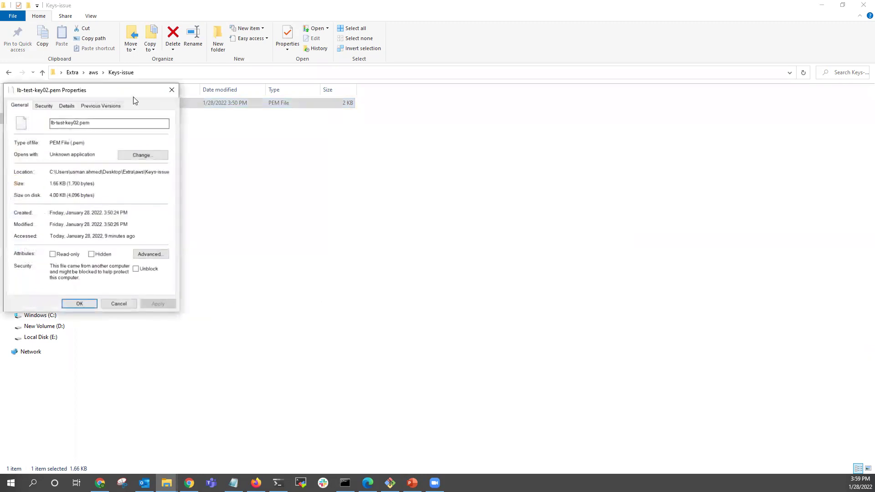
drag(139, 95, 410, 156)
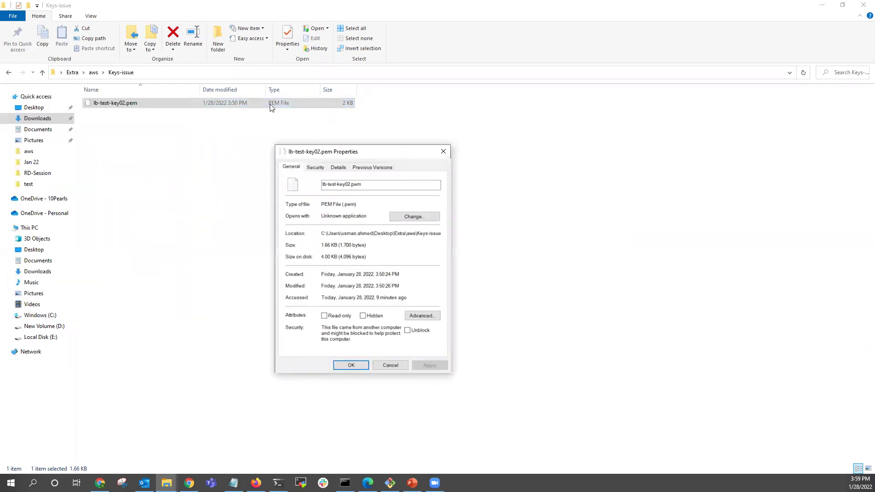
click(443, 151)
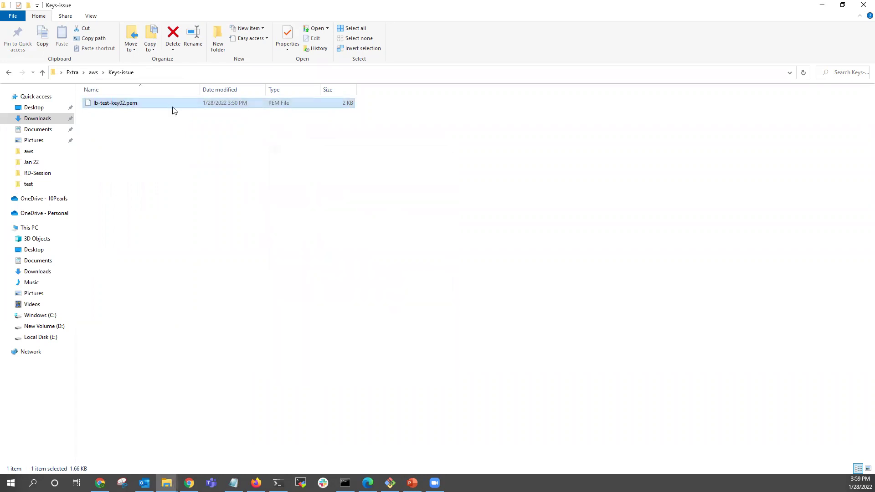
right_click(170, 105)
click(195, 293)
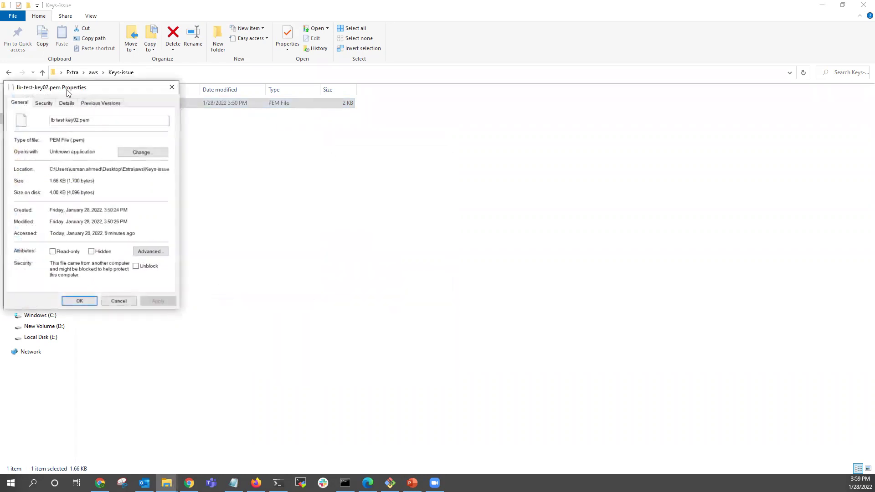
drag(70, 90, 389, 116)
click(368, 131)
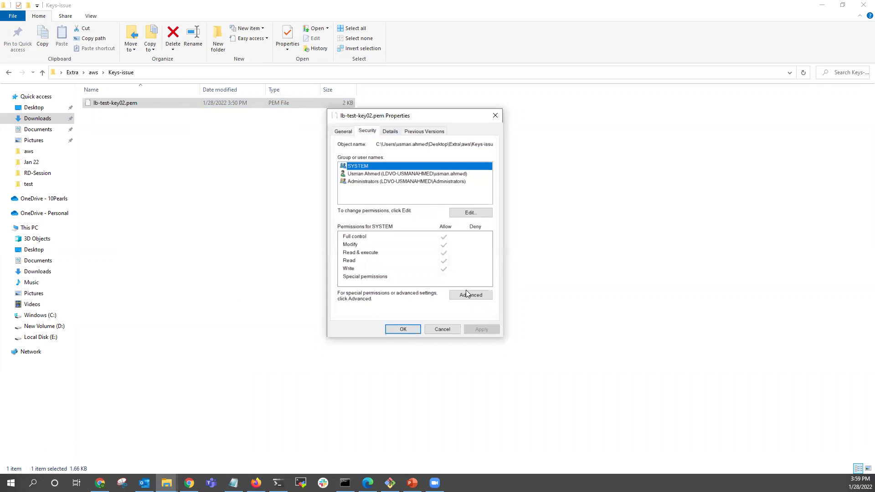
Disable inheritance on lb-test-key02.pem, converting inherited permissions into explicit entries
click(488, 297)
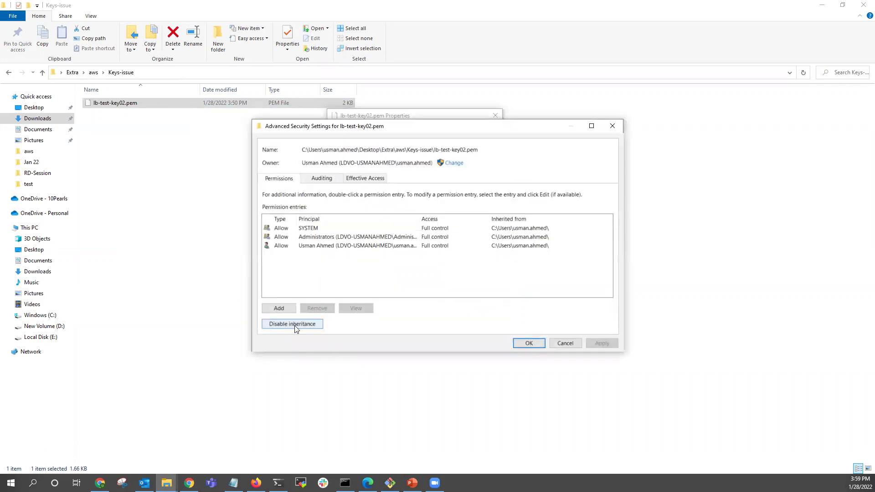
click(319, 326)
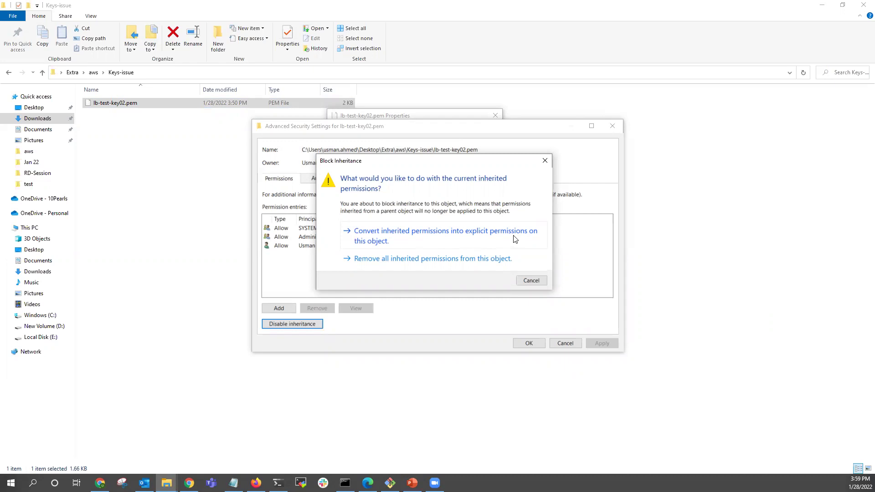
click(454, 241)
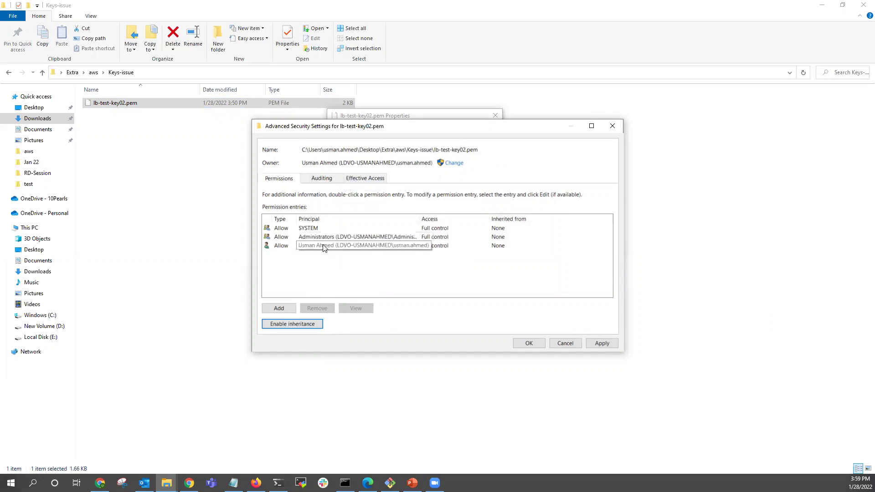
Remove the user and SYSTEM entries, leaving only Administrators, and apply the change
click(333, 246)
click(326, 308)
click(310, 229)
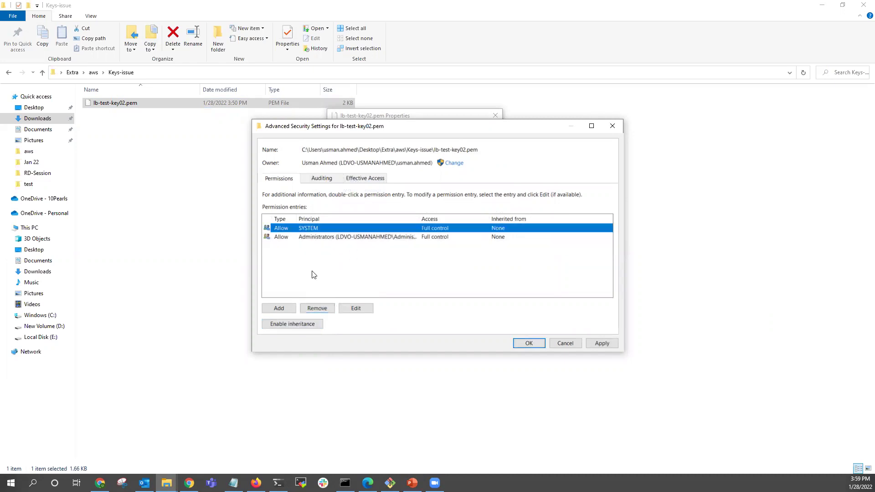
click(317, 309)
click(331, 266)
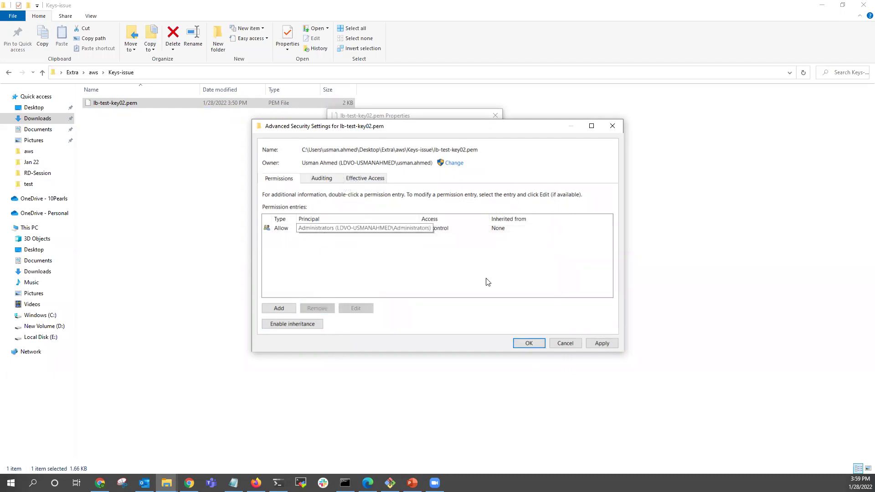
click(598, 343)
click(528, 343)
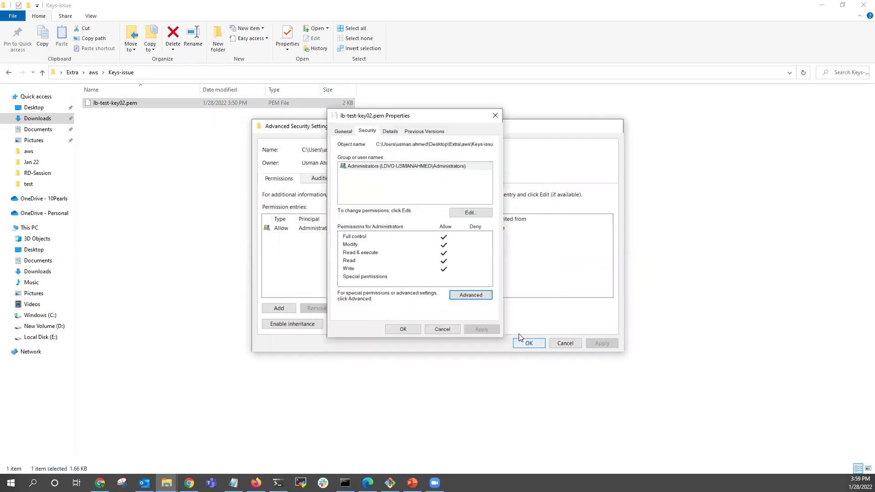
key(Return)
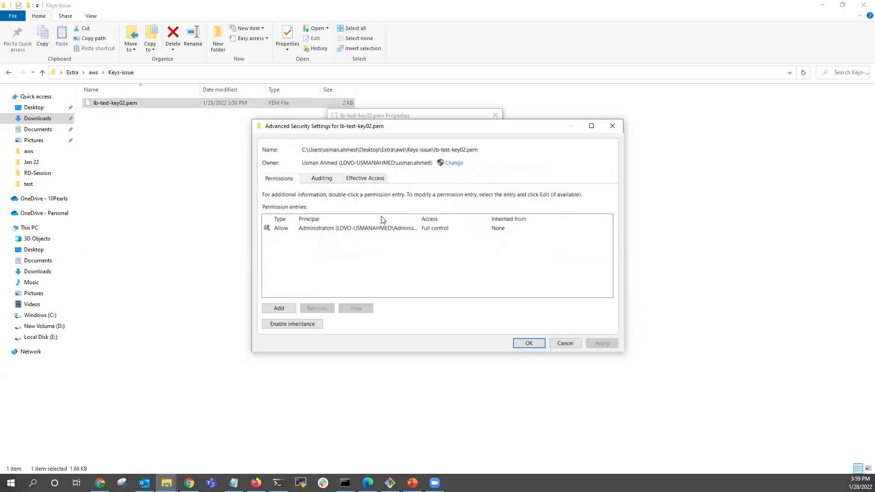
click(340, 229)
Start a new permission entry for lb-test-key02.pem and choose to select its principal
click(354, 260)
click(287, 308)
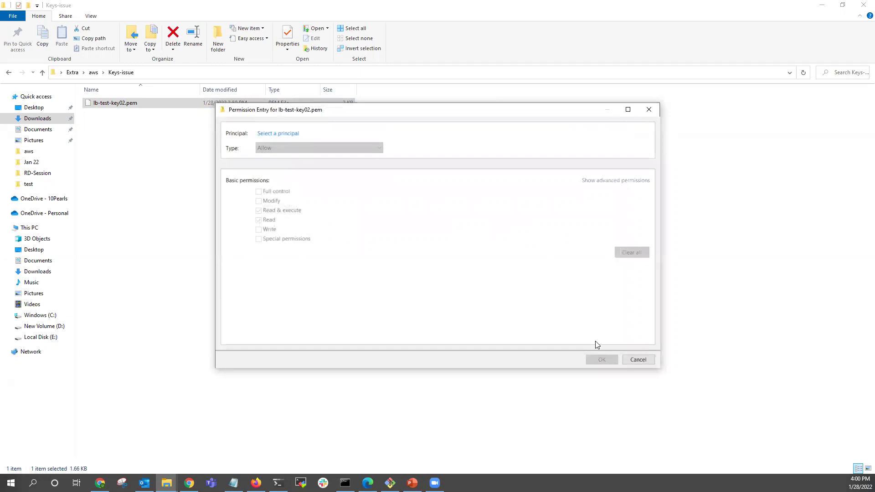
click(637, 360)
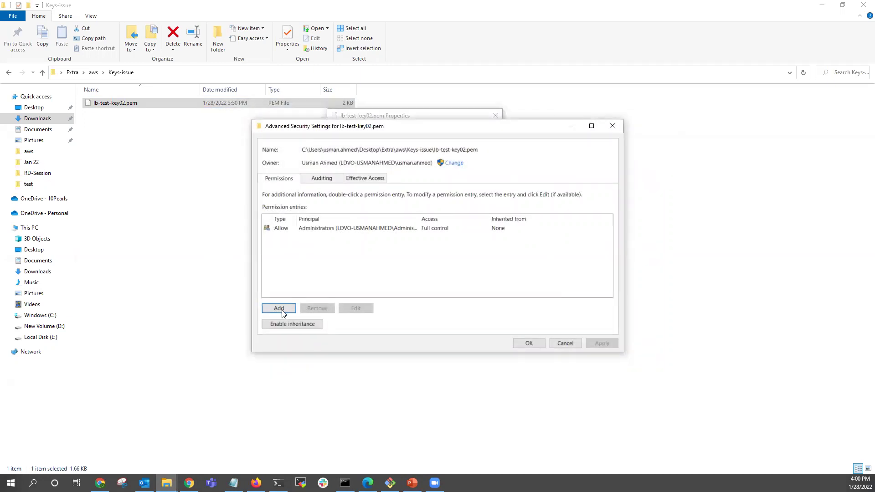
click(278, 308)
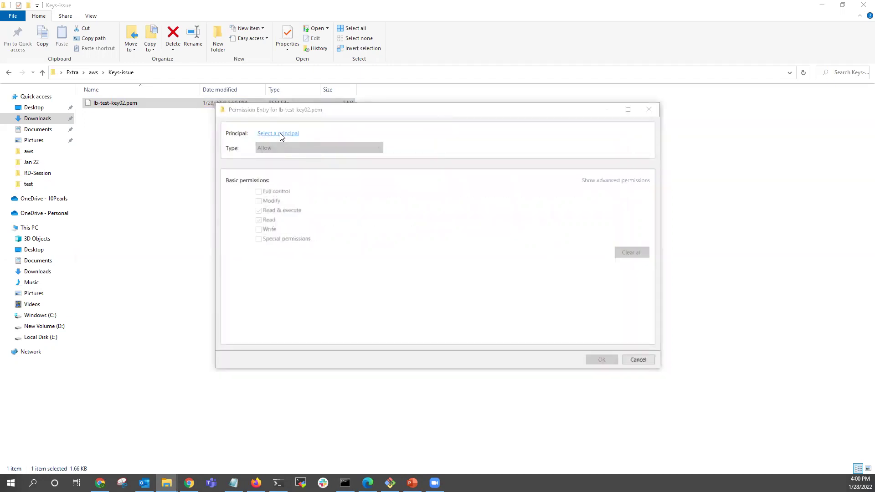
click(280, 134)
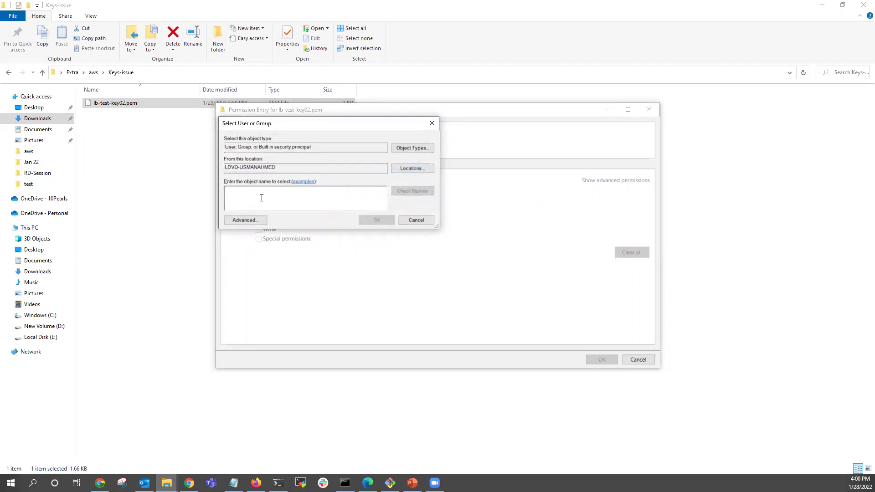
Search all local accounts and set the user's own account as the entry's principal
click(251, 218)
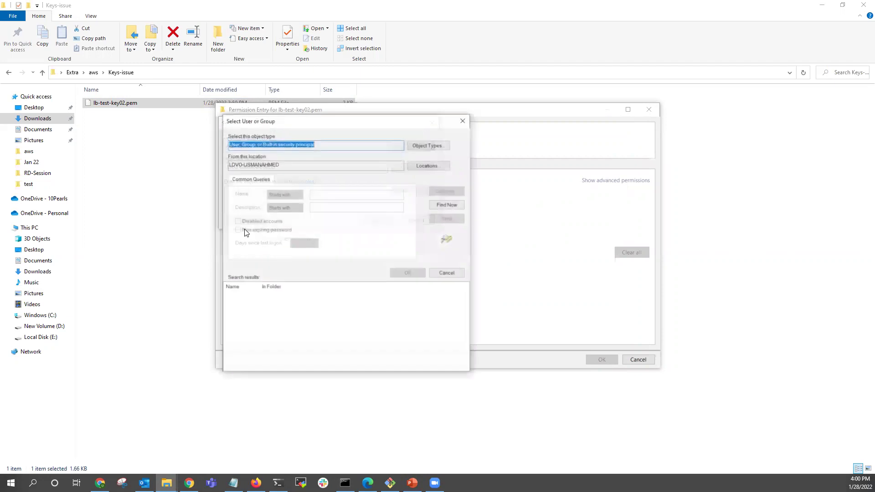
click(440, 206)
scroll(335, 330, down, 3)
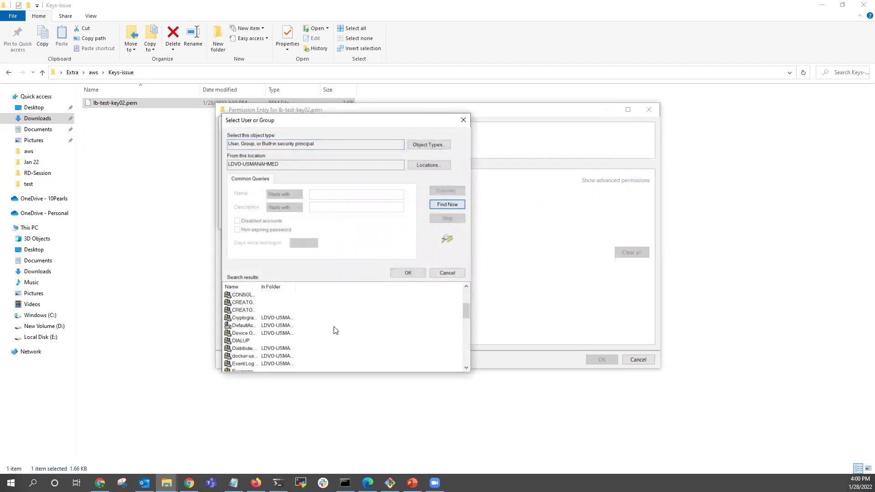
scroll(335, 329, down, 2)
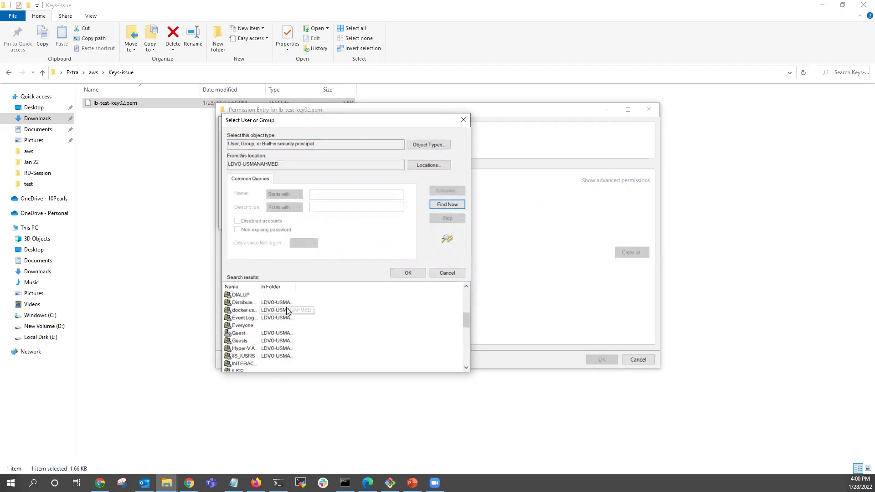
scroll(305, 343, down, 6)
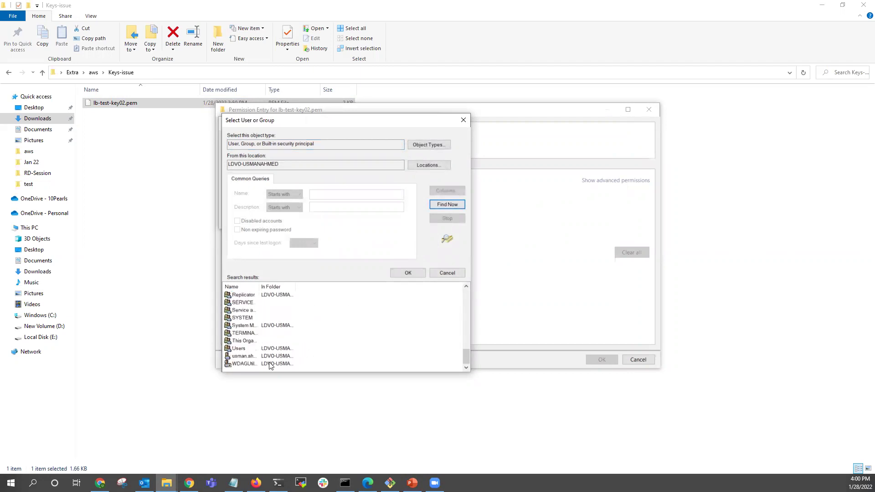
click(251, 356)
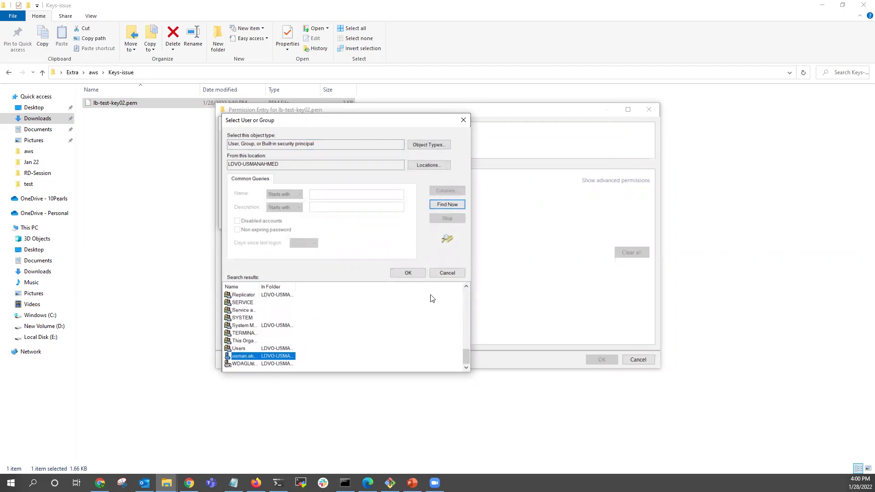
click(413, 271)
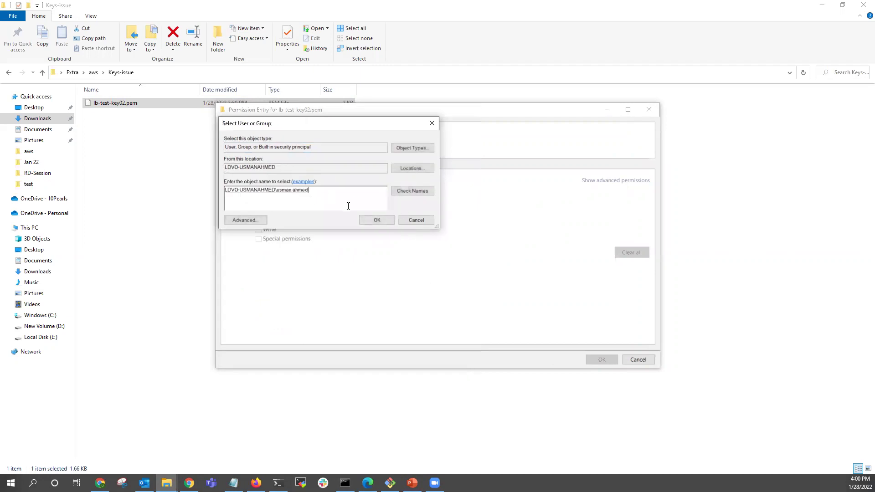
click(388, 222)
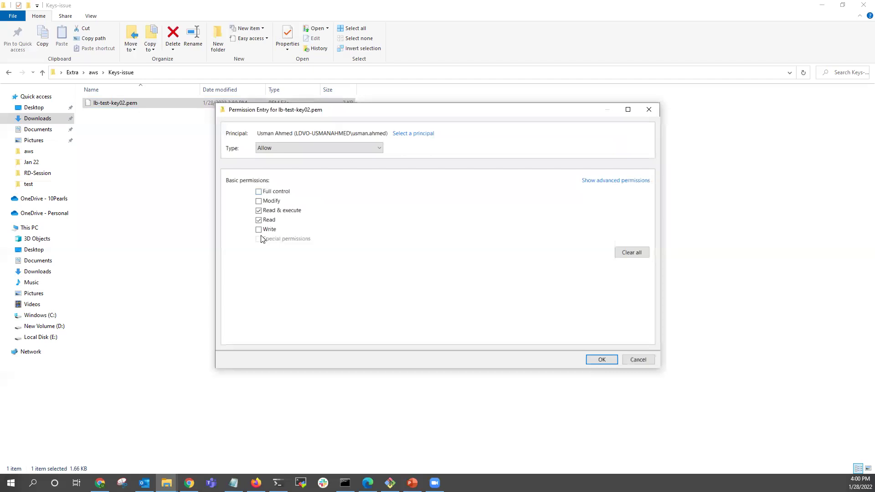
Give the user's new permission entry Full control and save it
click(260, 193)
click(259, 191)
click(259, 192)
click(259, 228)
click(259, 229)
click(602, 359)
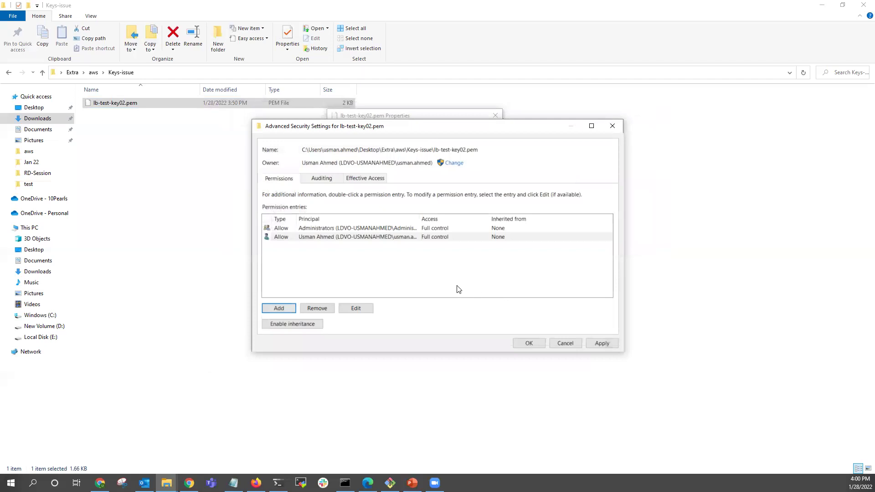
Close Advanced Security Settings and Properties, keeping the new permissions
click(394, 267)
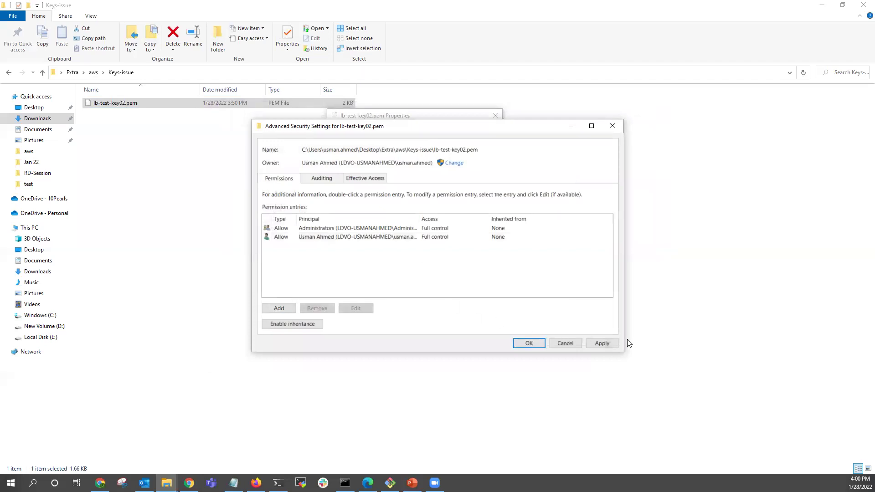
click(528, 344)
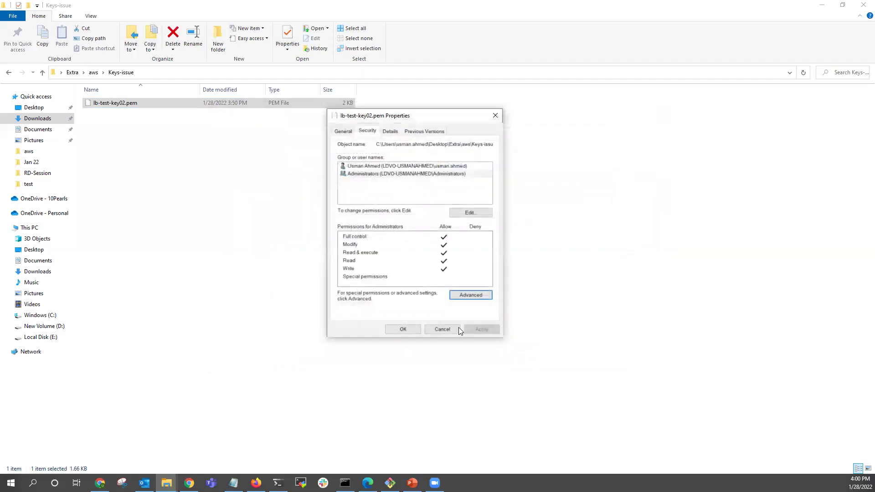
click(402, 328)
click(201, 123)
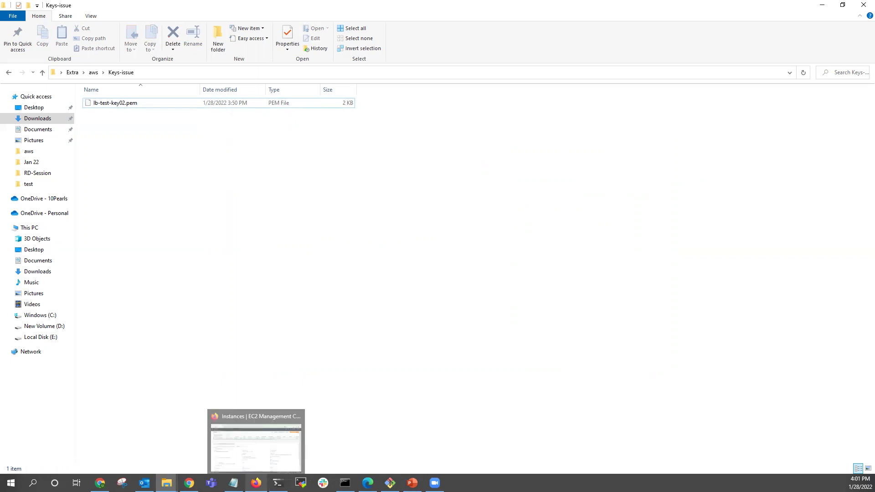
Copy the example ssh command from lbistech-test-machine-02's SSH client connection page
click(255, 482)
click(166, 482)
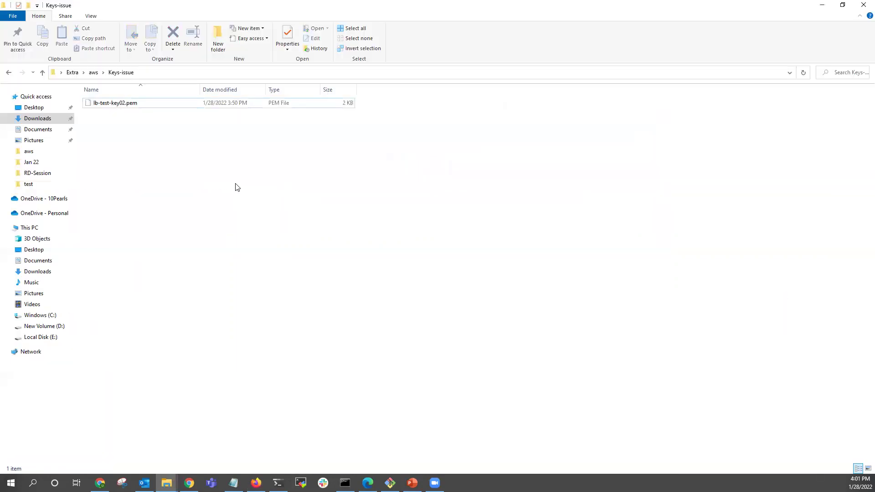
right_click(234, 168)
click(255, 482)
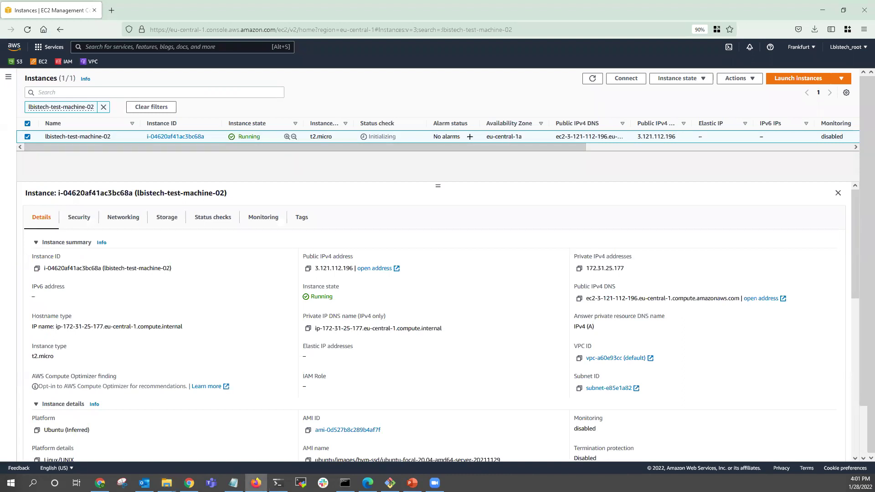
click(625, 78)
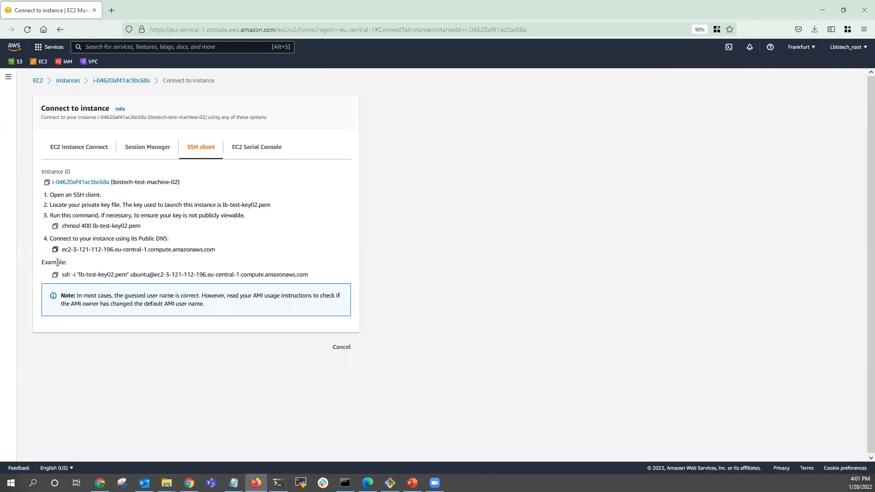
click(55, 275)
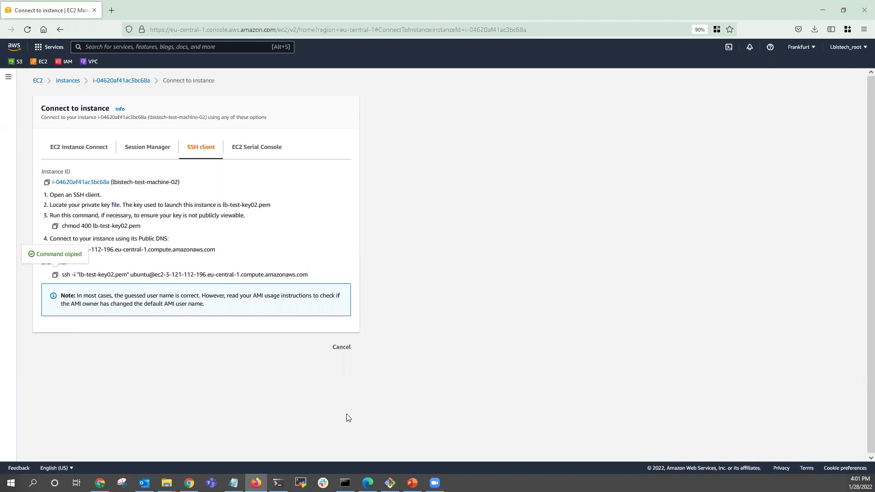
click(189, 482)
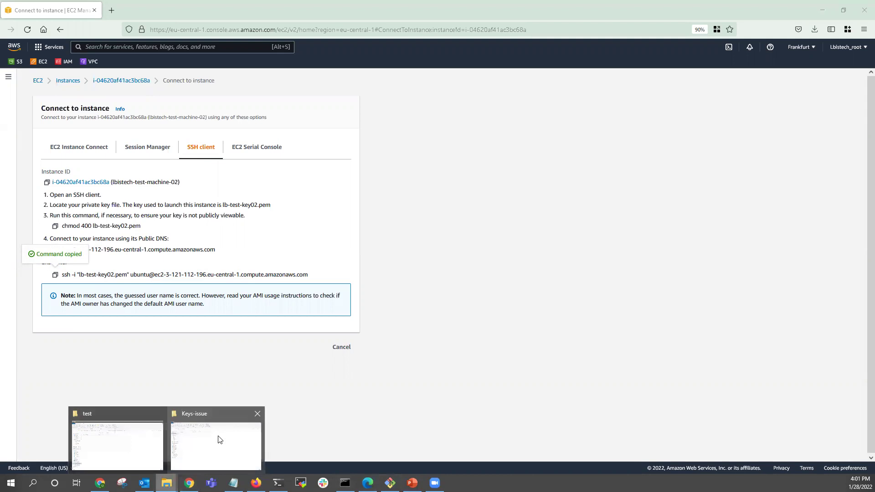
Open a Git Bash terminal in the Keys-issue folder
click(220, 439)
right_click(197, 142)
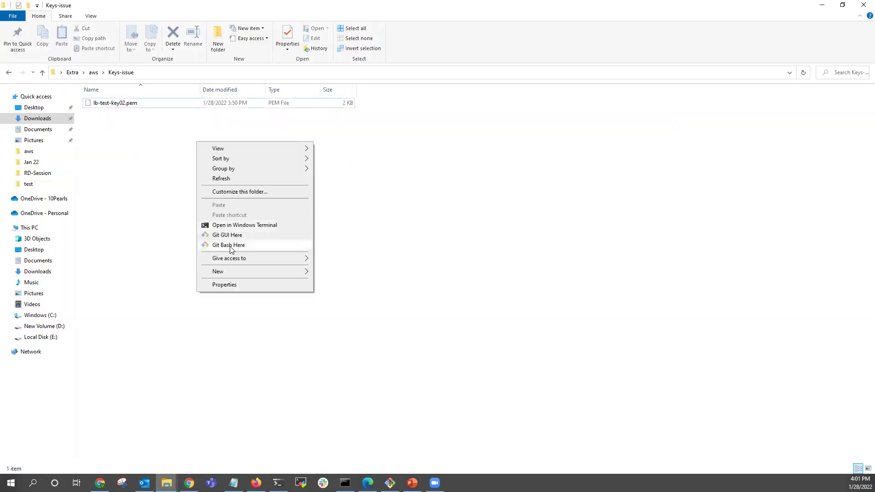
click(229, 245)
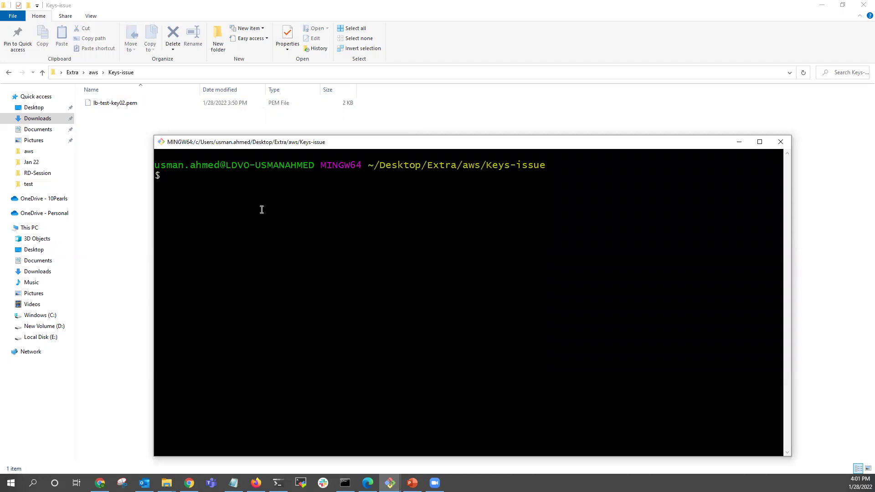
Paste the ssh command as a # comment, then run ls -l to see lb-test-key02.pem as -rw-r--r--
right_click(209, 187)
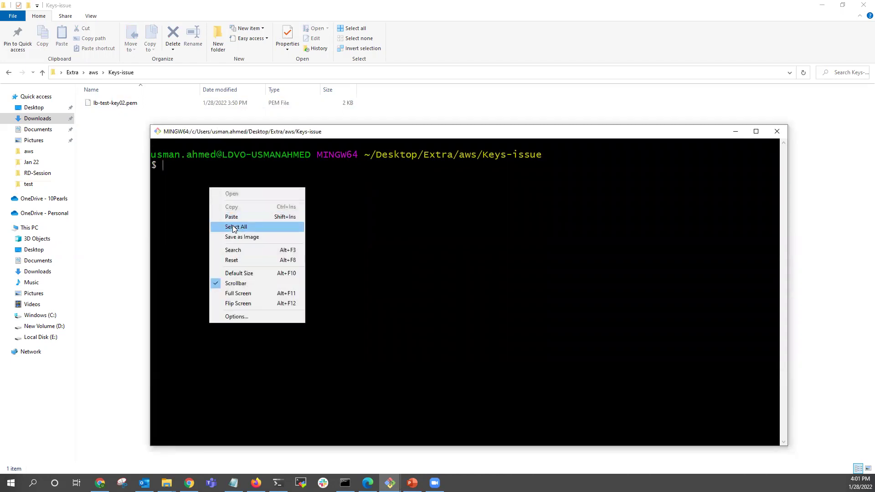
click(232, 217)
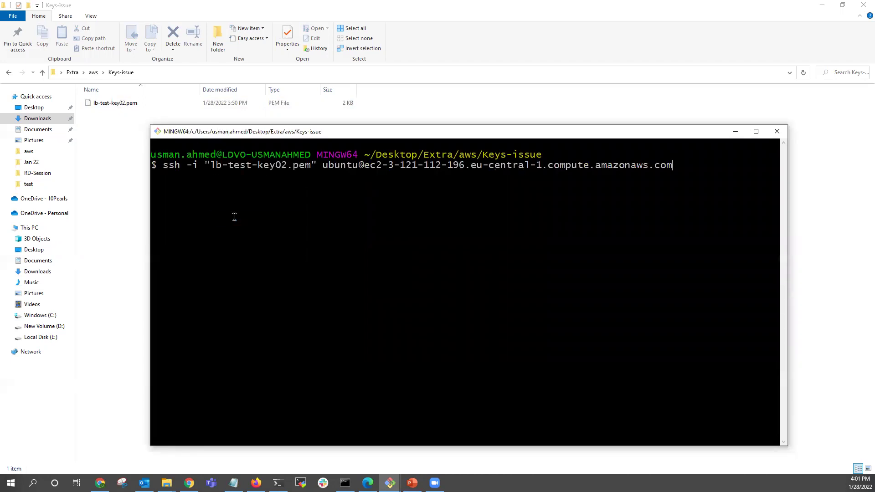
text(#)
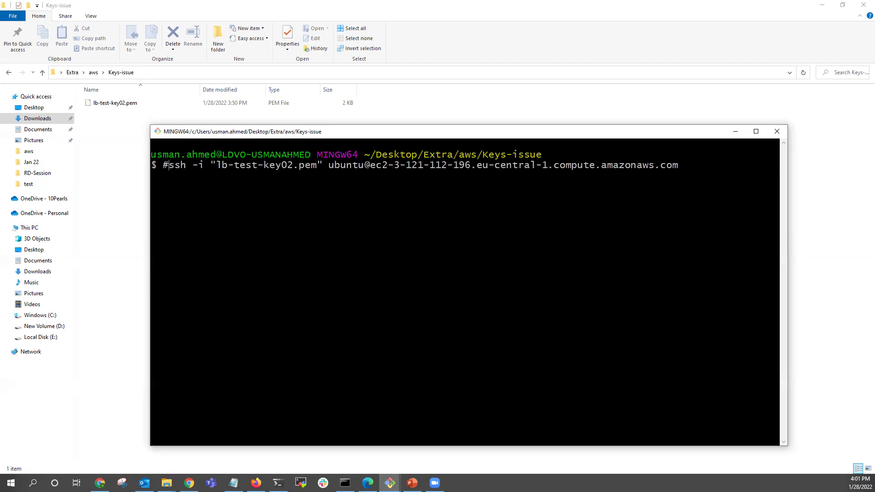
key(Return)
text(ls -l)
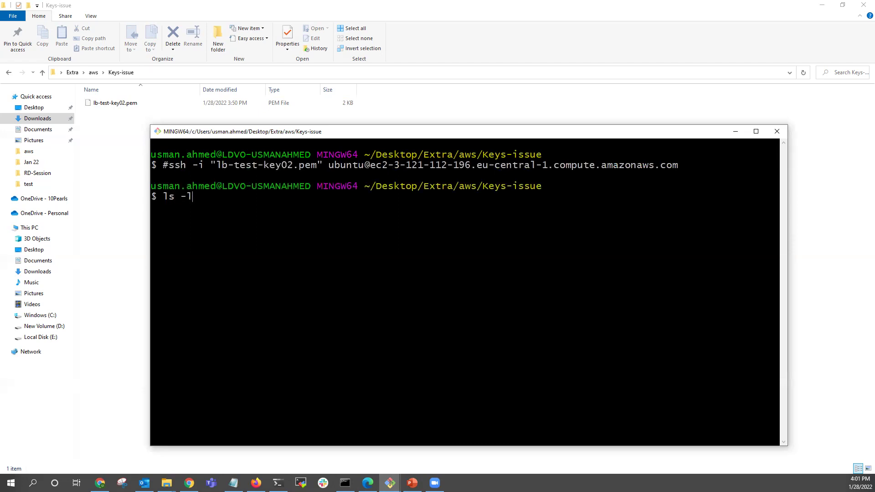
key(Return)
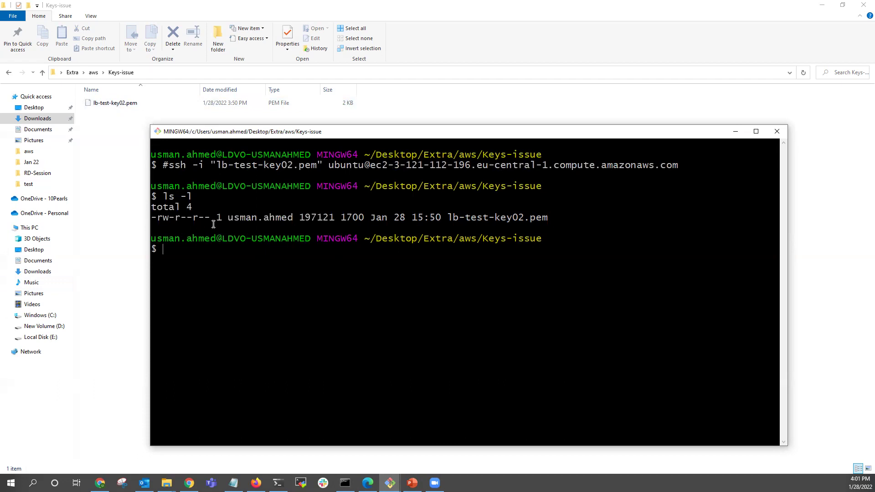
right_click(244, 290)
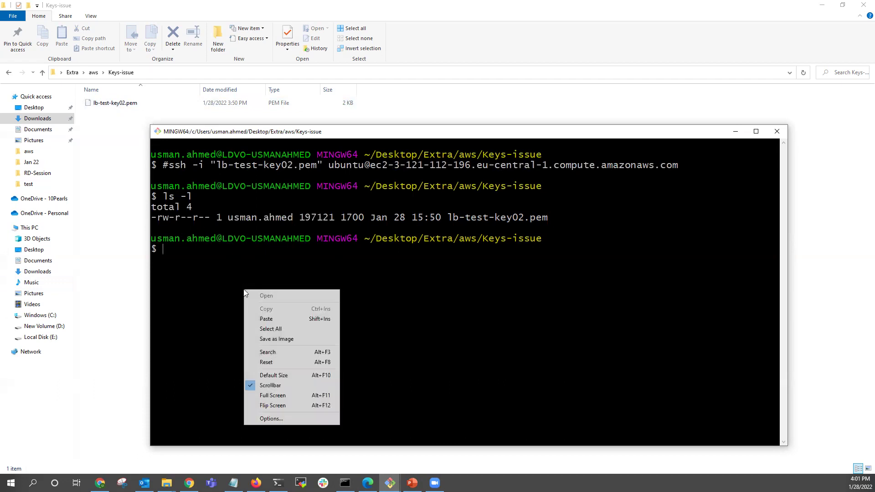
Run the ssh -i lb-test-key02.pem command, accept the host with yes, and reach the Ubuntu 20.04.3 LTS shell
click(256, 318)
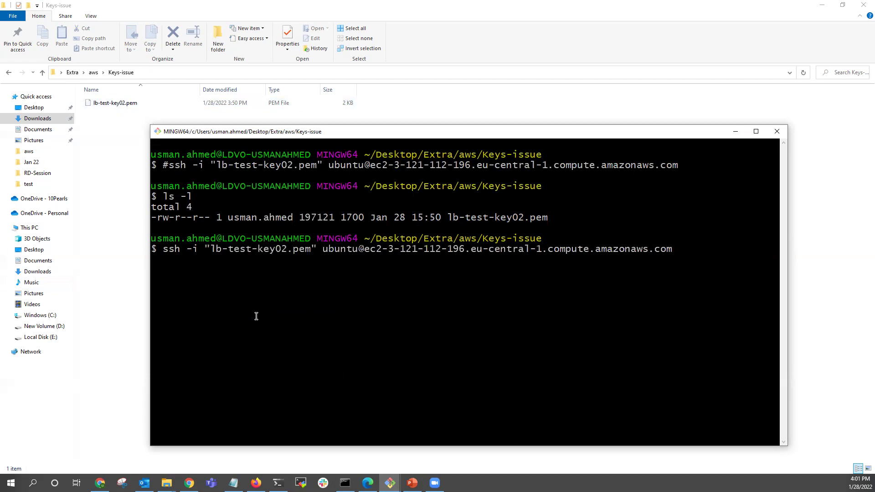
key(Return)
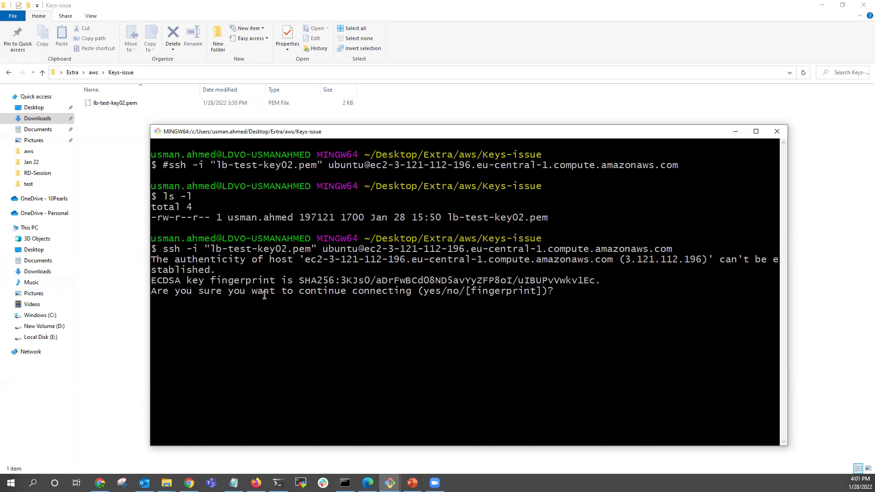
text(yes)
key(Return)
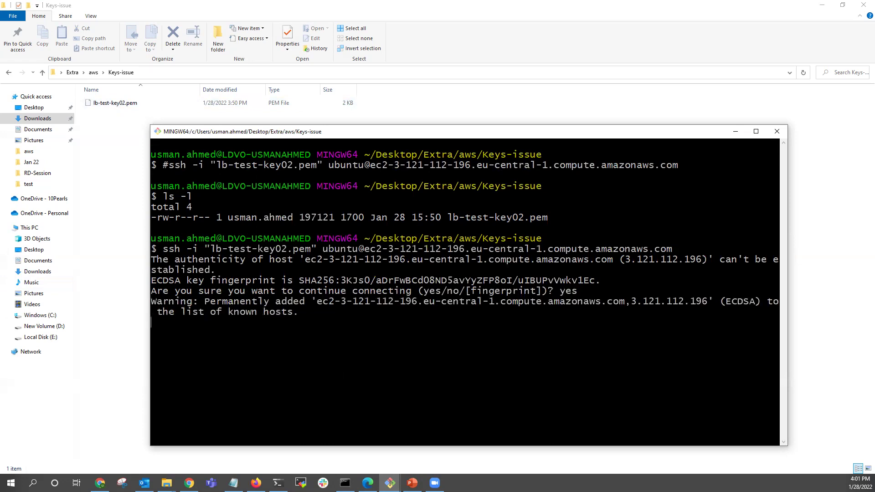
double_click(429, 133)
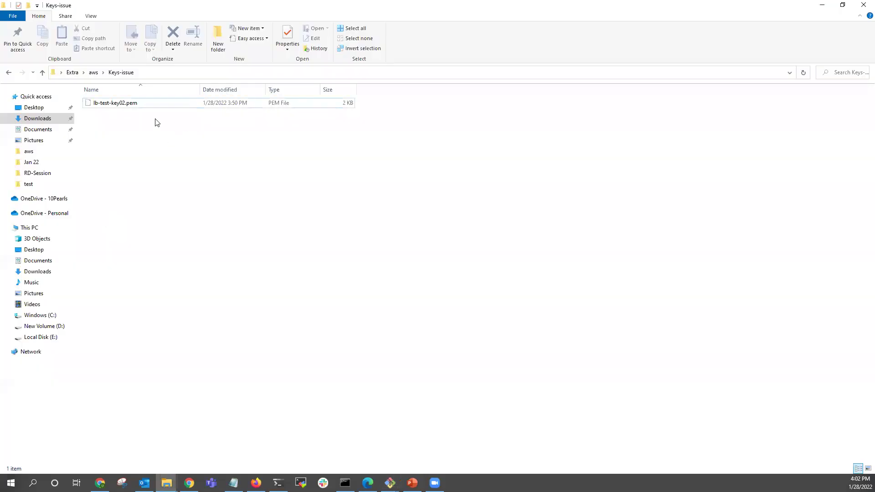
click(129, 106)
Remove the user's own entry from lb-test-key02.pem's advanced security and close the dialogs
right_click(128, 106)
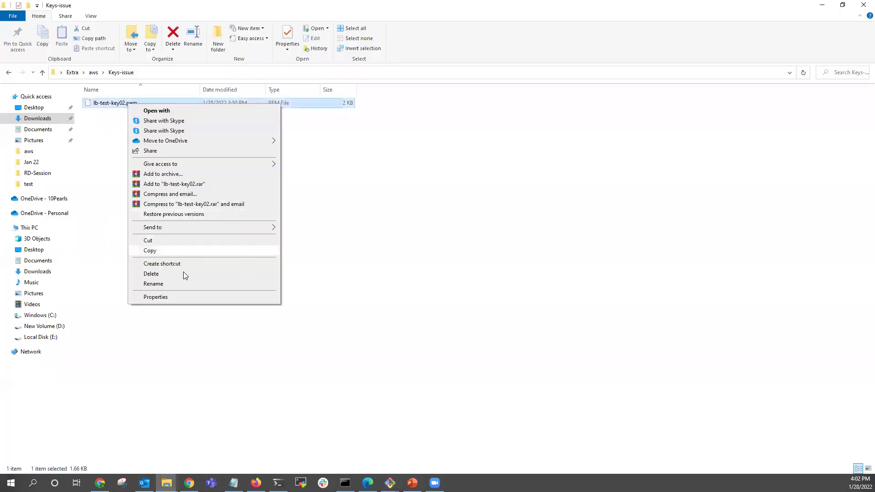
click(182, 296)
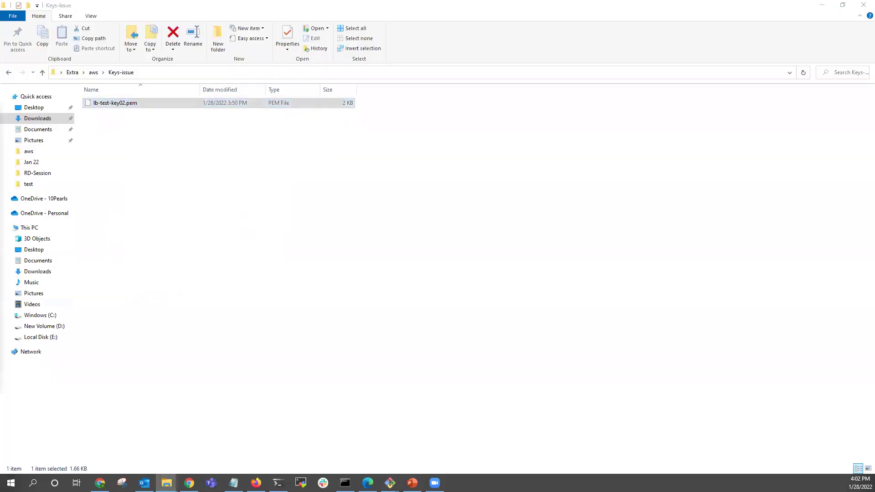
click(225, 125)
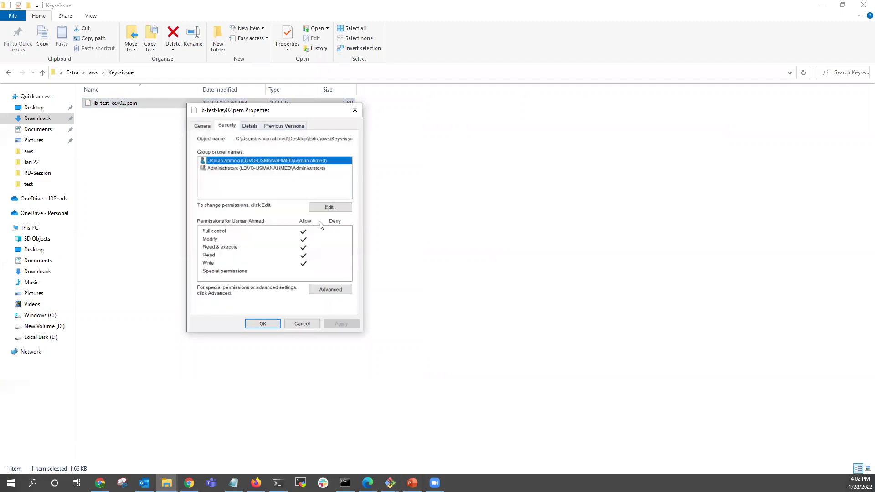
click(317, 289)
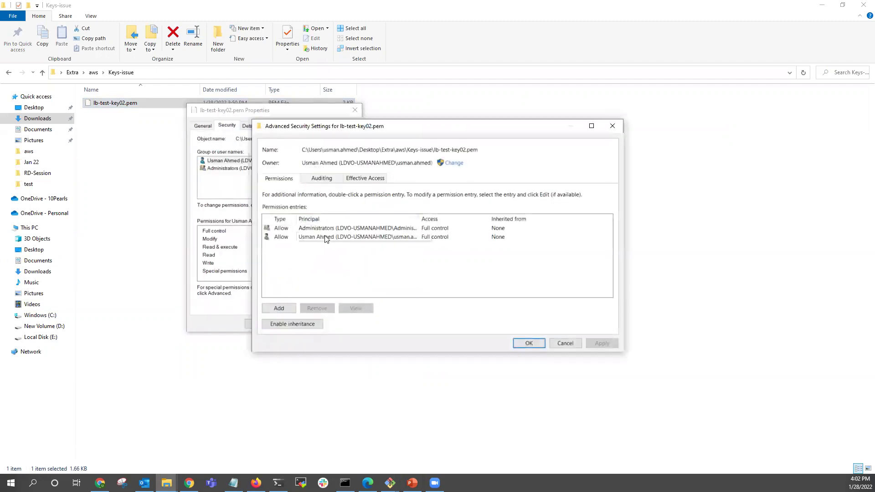
click(325, 237)
click(317, 308)
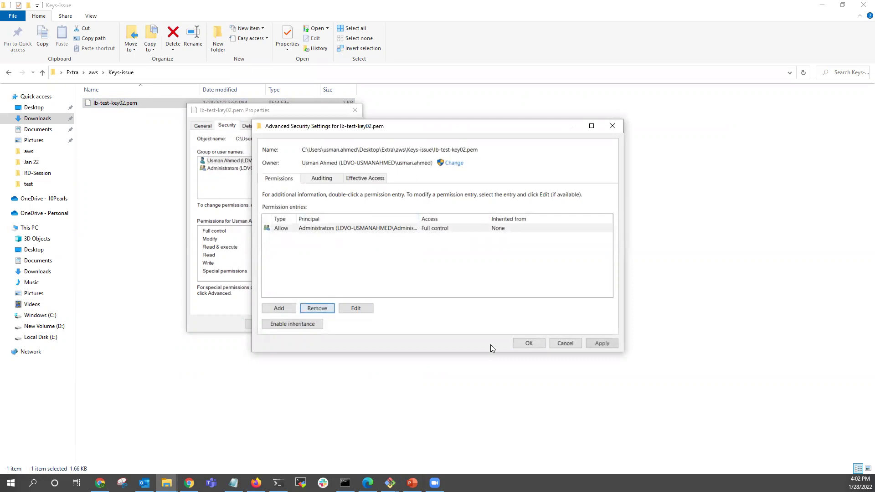
click(613, 343)
click(527, 343)
click(288, 324)
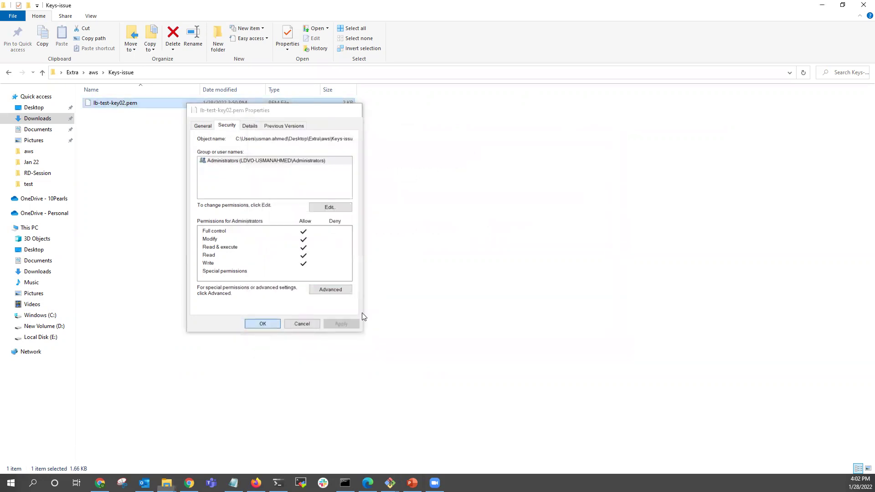
Exit the server session, clear the terminal, and rerun the ssh login, which now fails with Permission denied
click(821, 4)
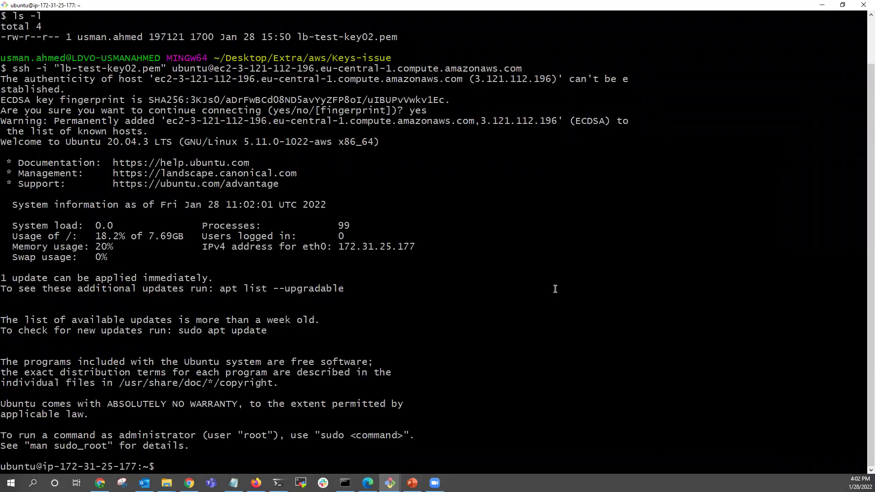
text(exit)
key(Return)
text(clear)
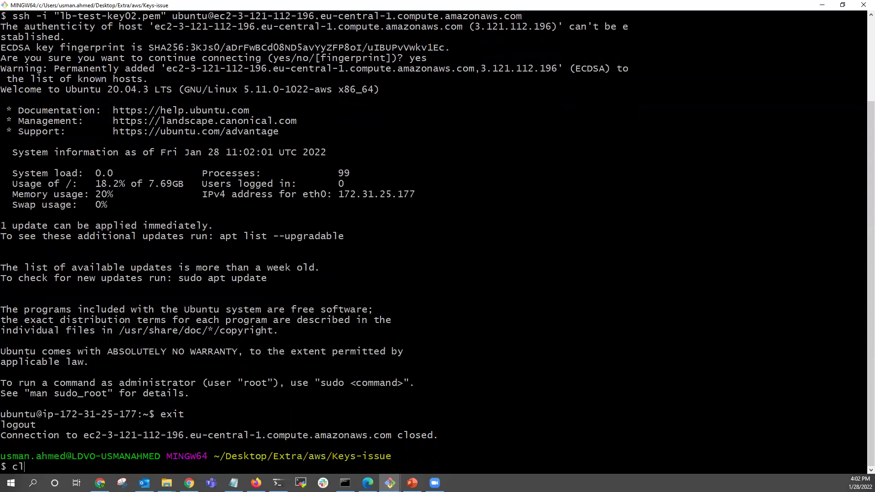
key(Return)
key(Up)
key(Up)
key(Up)
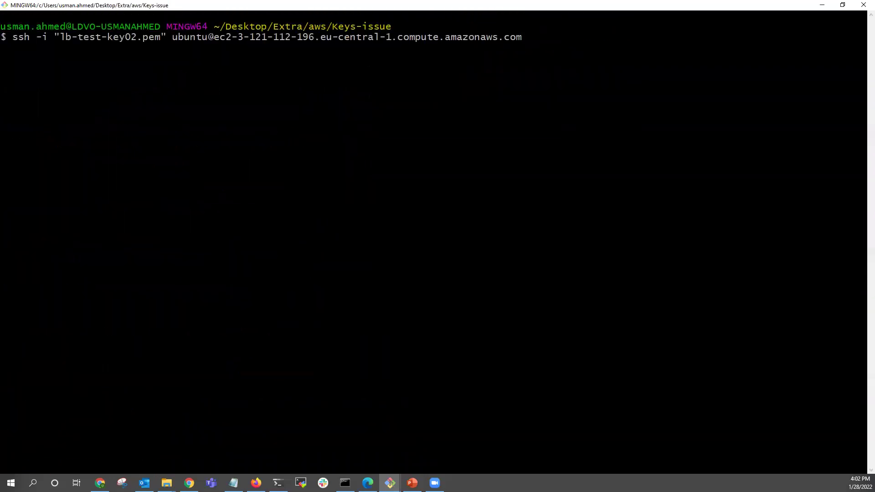
key(Return)
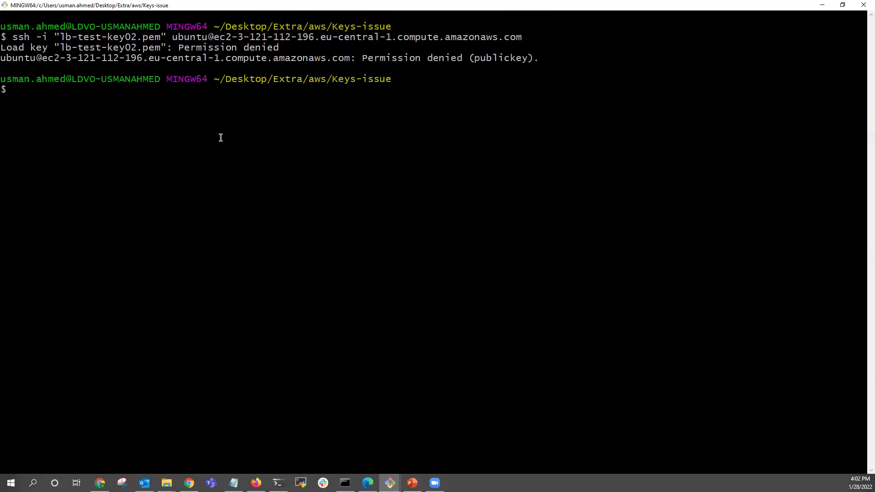
Return to the Keys-issue folder and bring up the context menu for lb-test-key02.pem
click(167, 483)
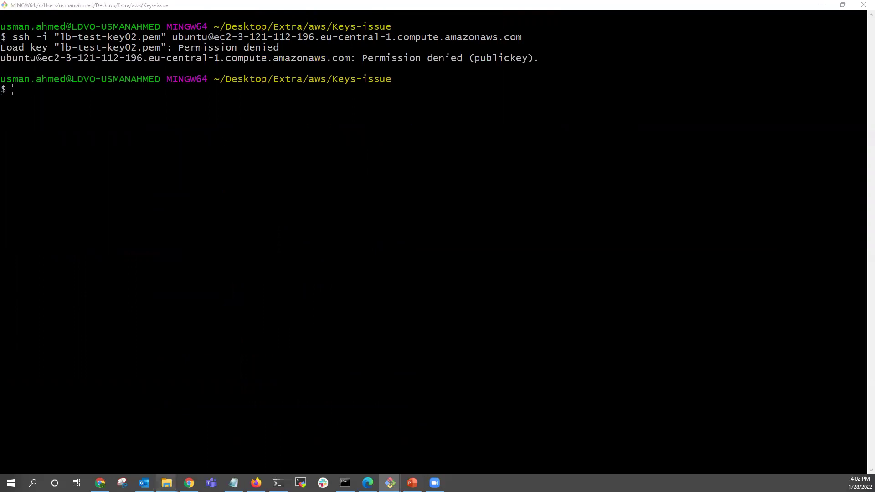
click(214, 456)
right_click(143, 106)
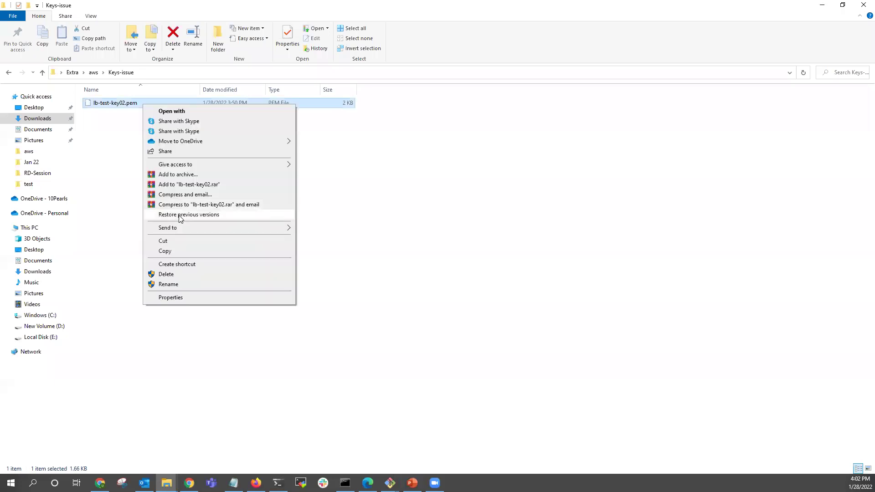
Open the Advanced security settings of lb-test-key02.pem and start a new permission entry
click(181, 298)
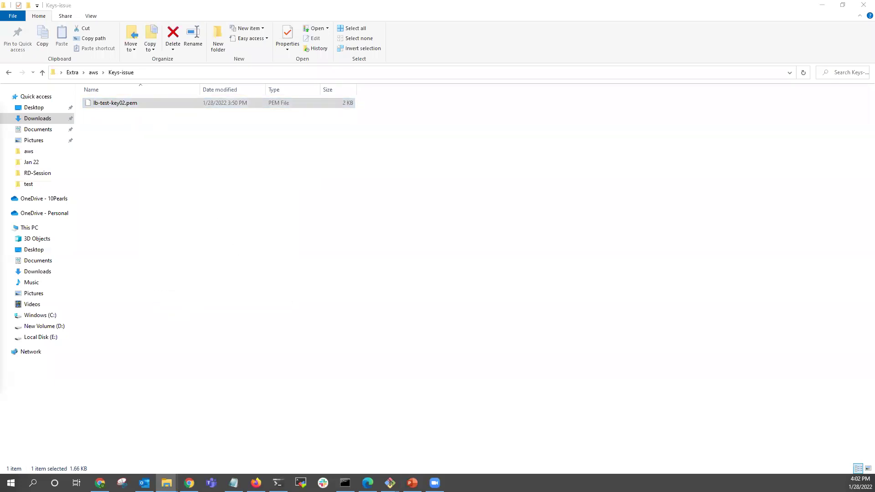
drag(28, 116, 340, 83)
click(223, 98)
click(327, 262)
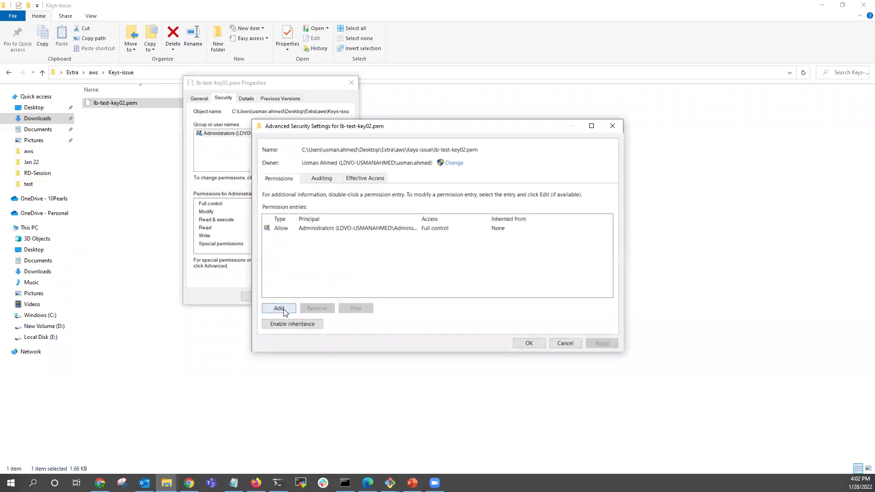
click(279, 307)
Select the user's own account as the principal for the new permission entry
click(272, 136)
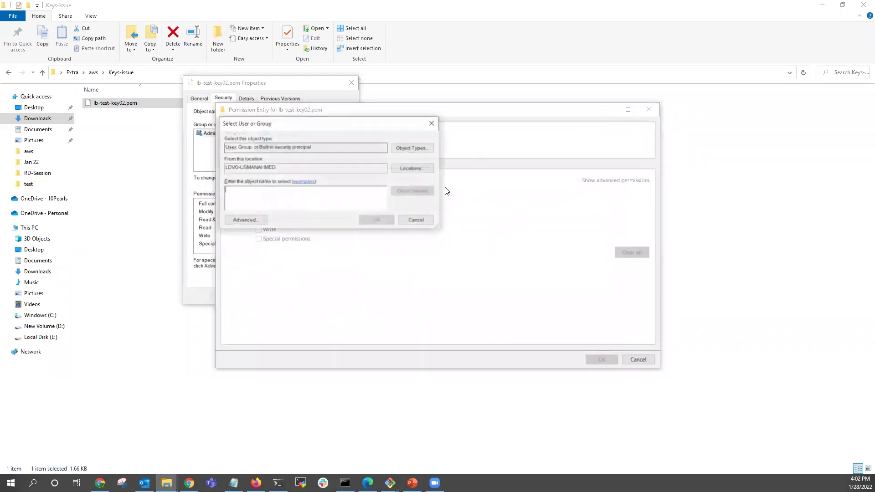
click(254, 221)
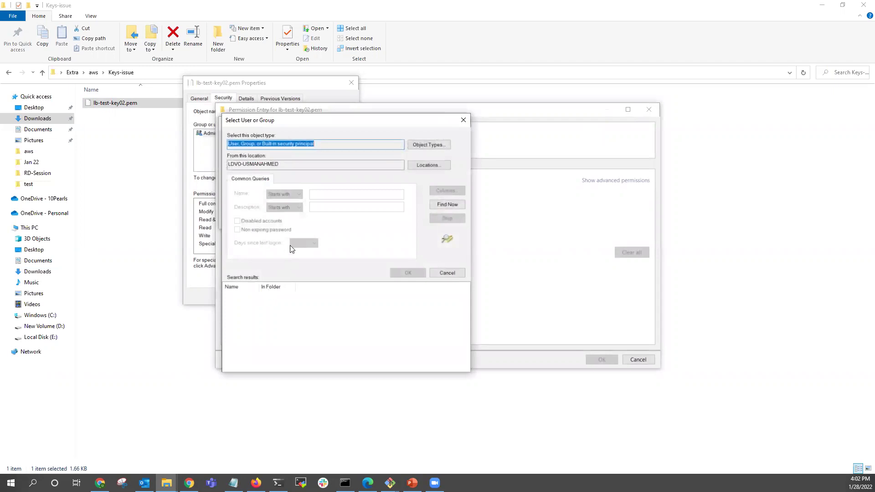
click(447, 204)
scroll(310, 333, down, 5)
scroll(263, 355, down, 1)
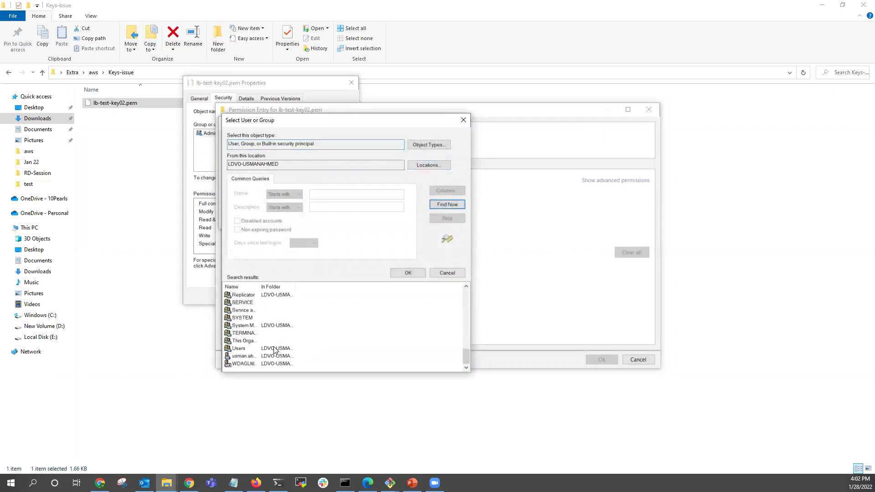
click(244, 356)
click(415, 272)
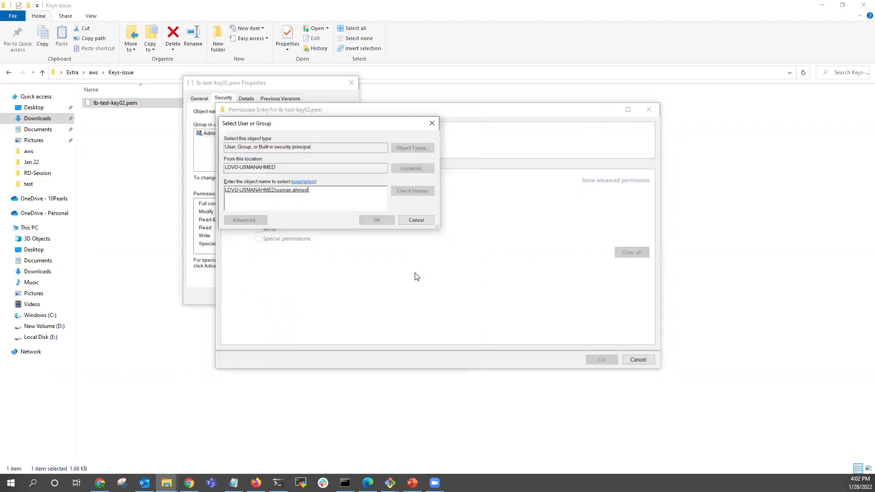
click(377, 220)
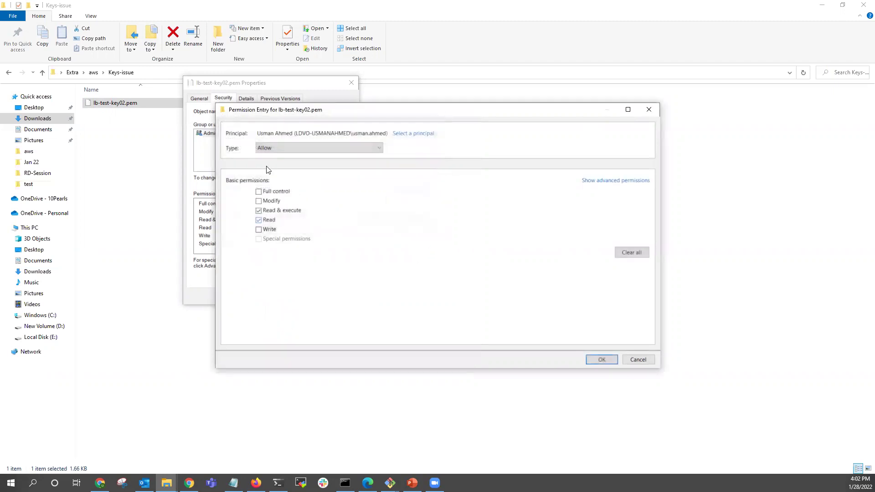
Grant that account Full control, apply it, and close the properties dialogs
click(258, 191)
click(600, 358)
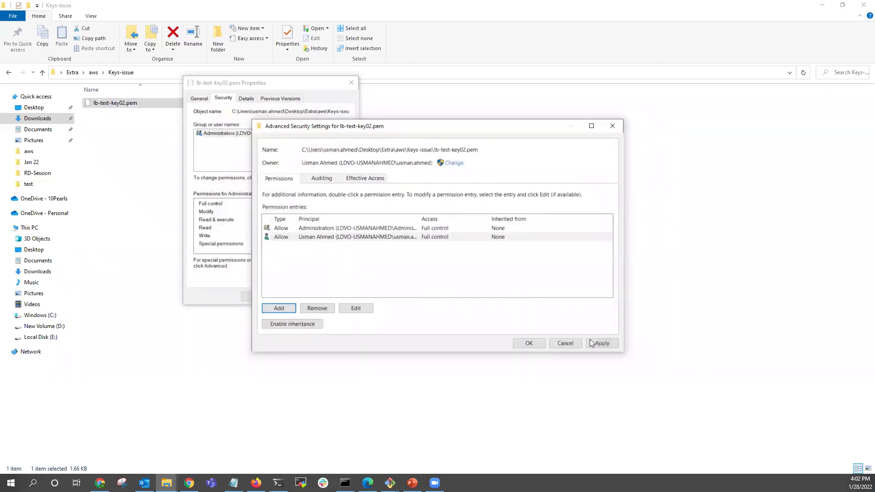
click(601, 343)
click(528, 343)
click(264, 296)
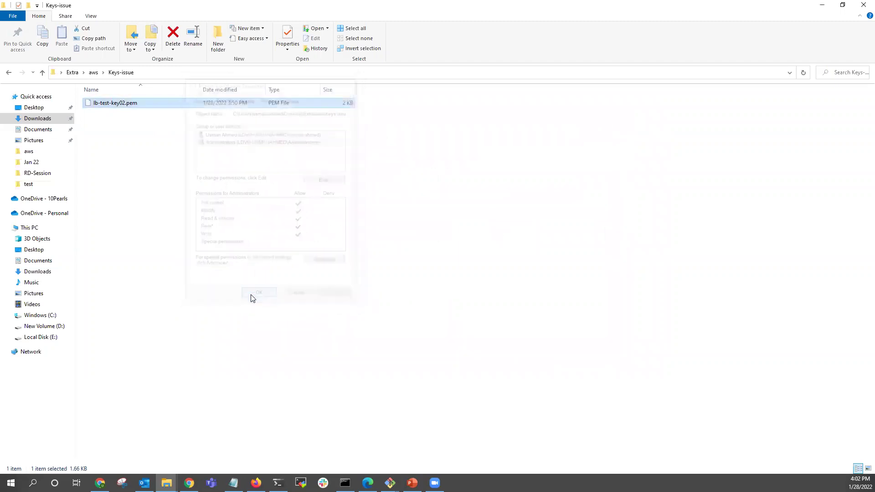
Return to Git Bash and recall the ssh -i "lb-test-key02.pem" login command
mouse_move(390, 482)
click(461, 421)
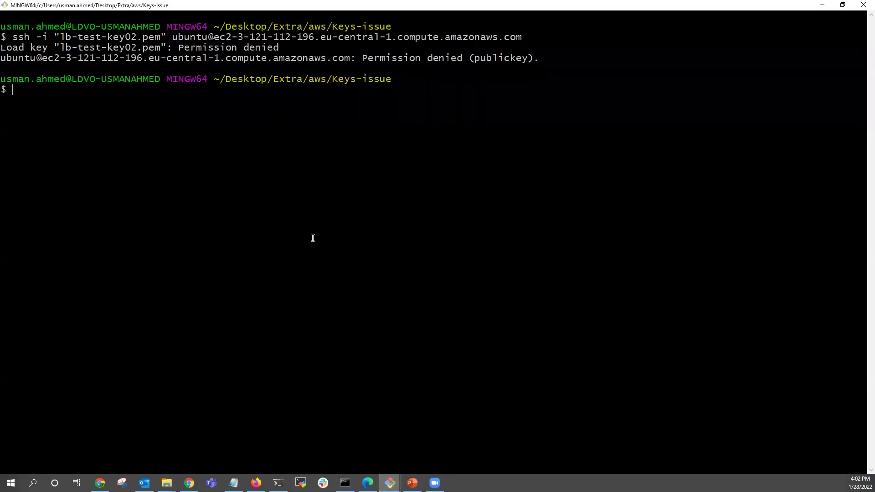
key(Up)
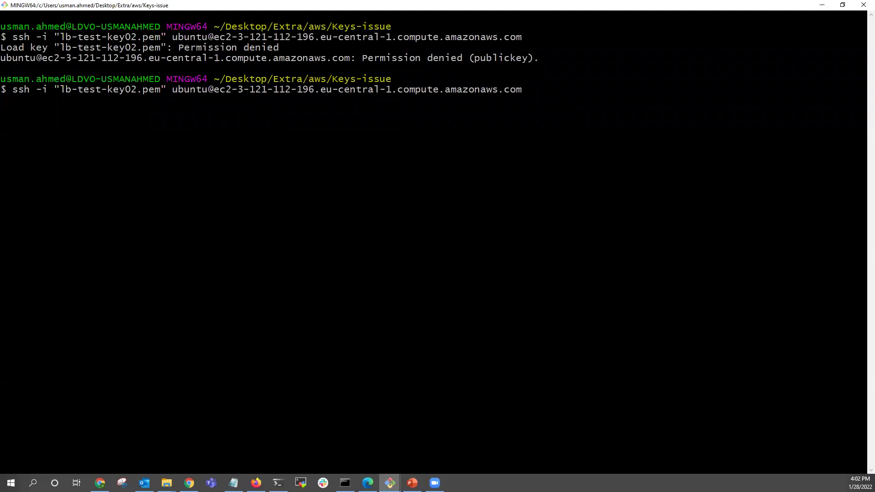